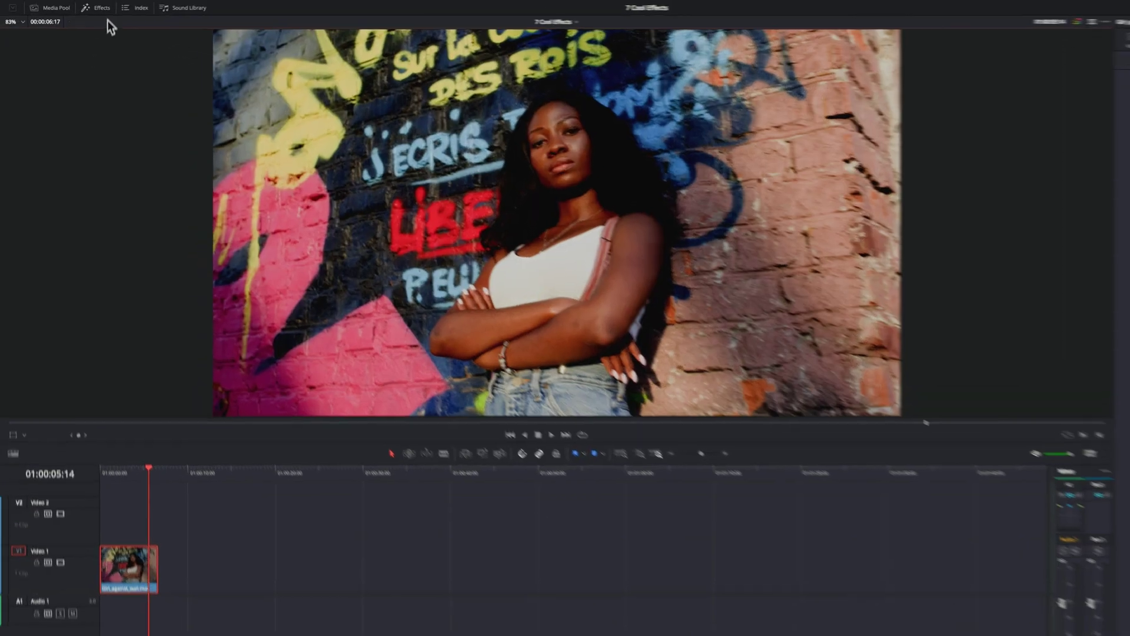
# Step: Find Analog Damage in the Effects library and apply it to the graffiti-wall clip
pyautogui.click(83, 8)
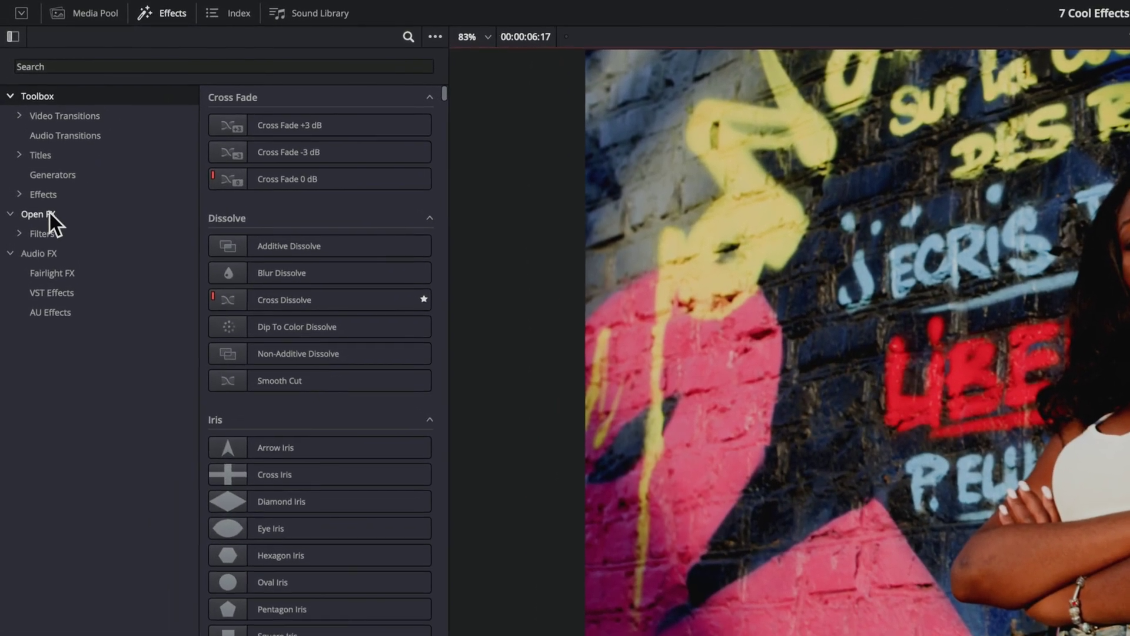
pyautogui.click(44, 208)
pyautogui.click(84, 68)
pyautogui.write('ana')
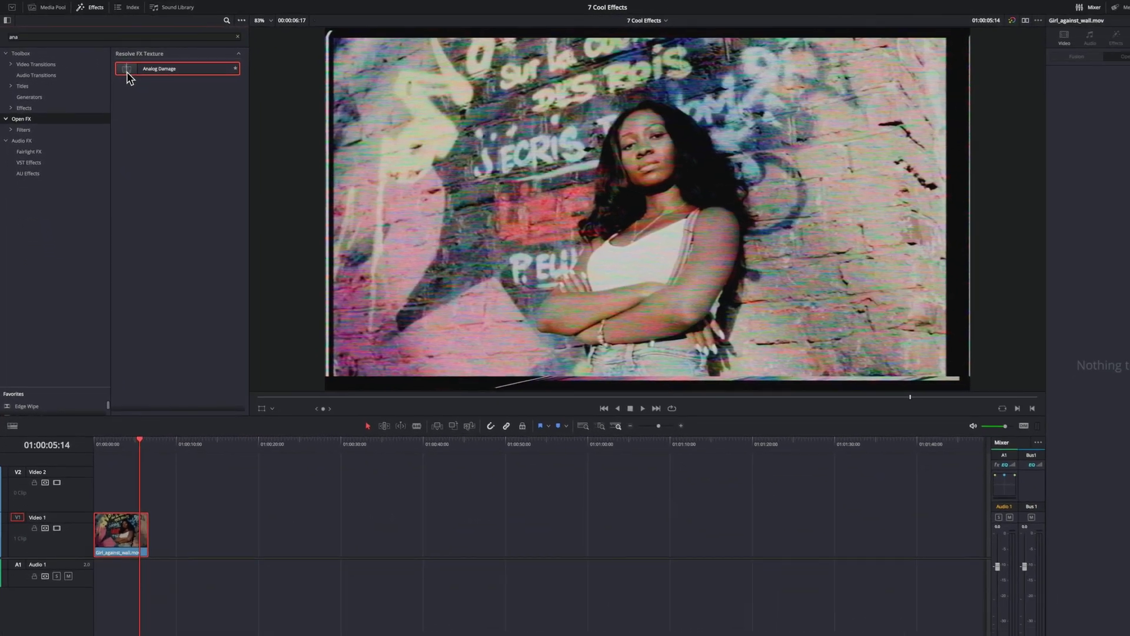
pyautogui.moveTo(126, 72)
pyautogui.mouseDown()
pyautogui.moveTo(186, 276)
pyautogui.moveTo(118, 512)
pyautogui.mouseUp()
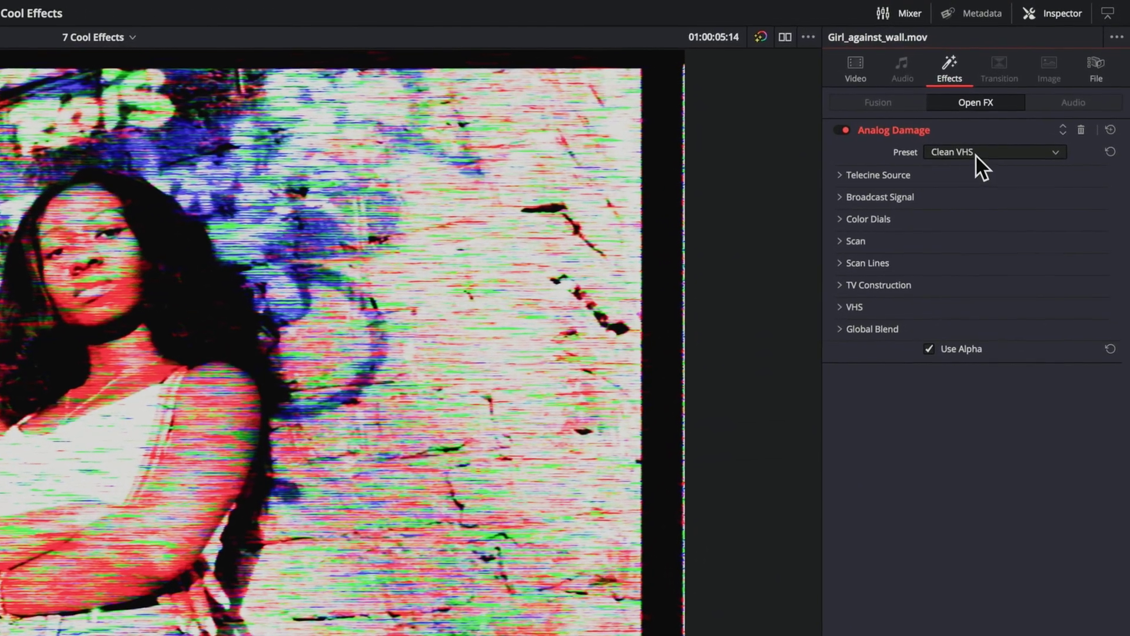
# Step: Use the 1980s preset, raise Signal Noise to about 0.558, and lower Global Blend to about 15%
pyautogui.click(973, 152)
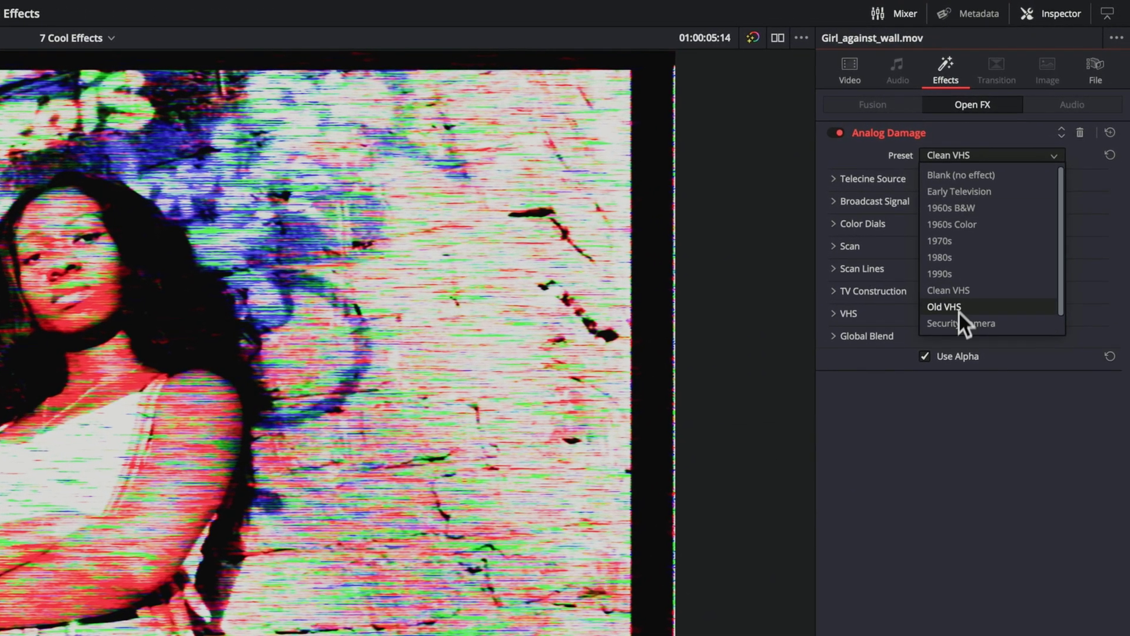
pyautogui.click(960, 257)
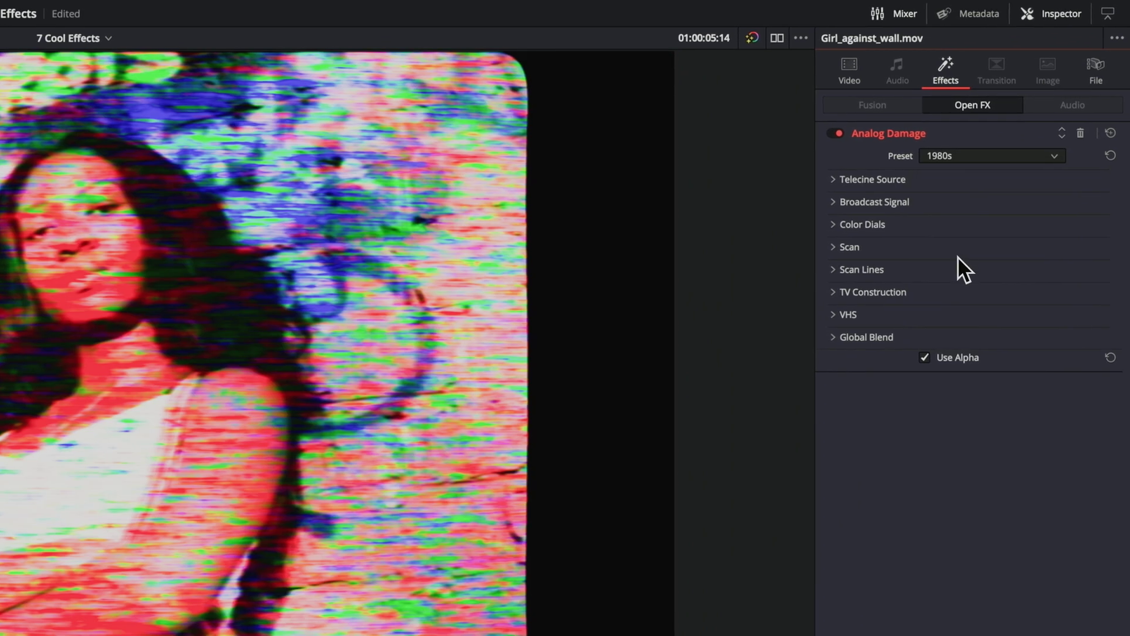
pyautogui.click(837, 207)
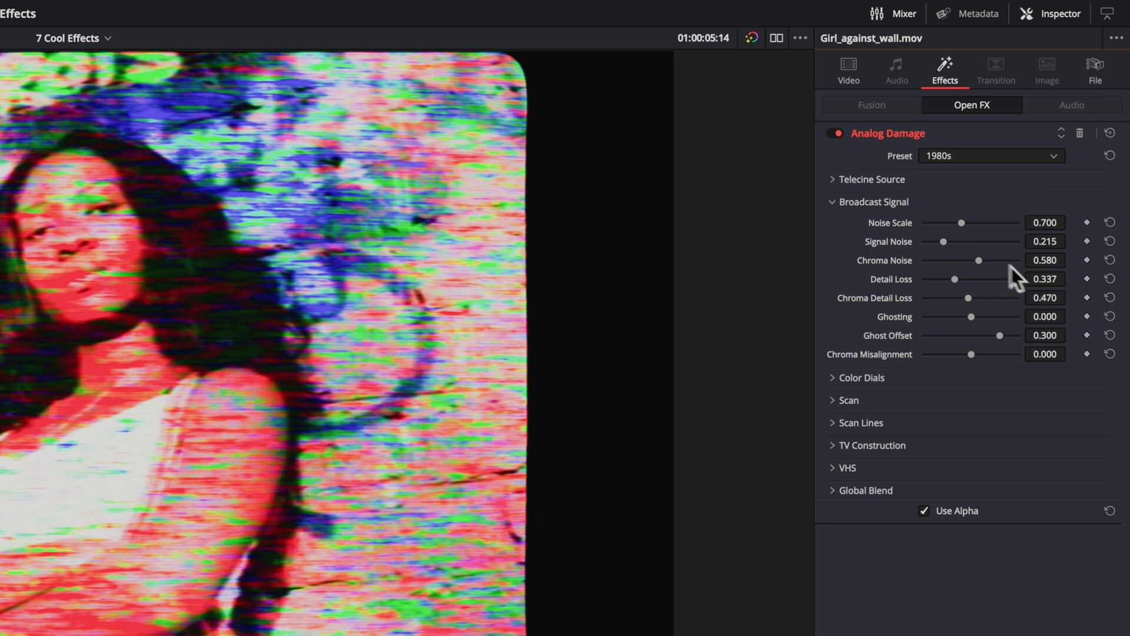
pyautogui.moveTo(955, 243); pyautogui.dragTo(978, 249)
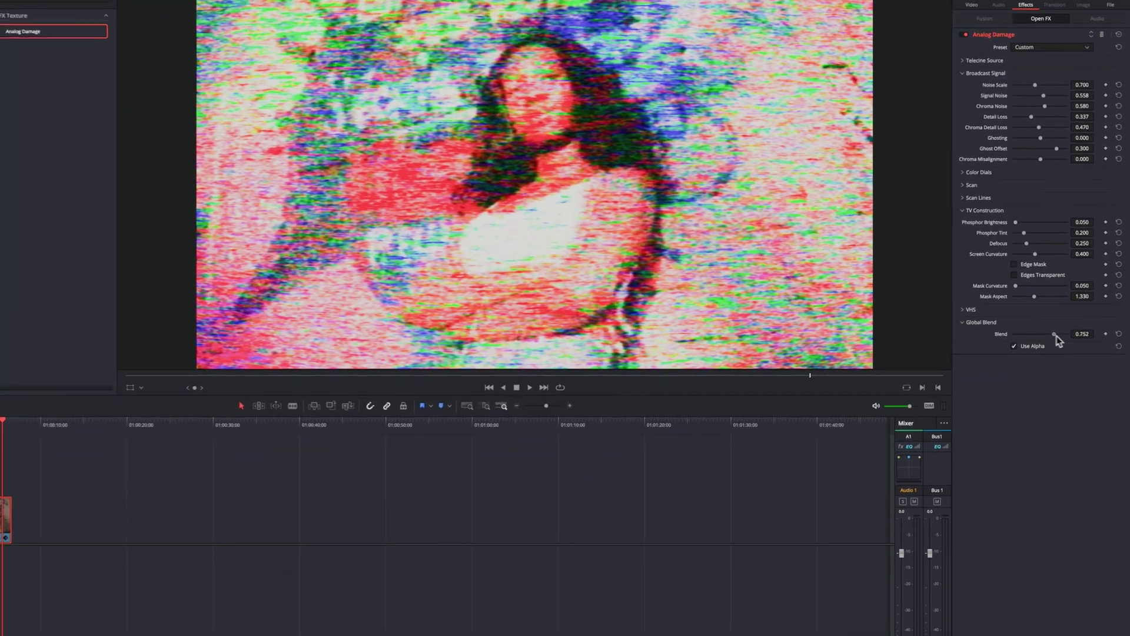
pyautogui.moveTo(1060, 337); pyautogui.dragTo(1034, 330)
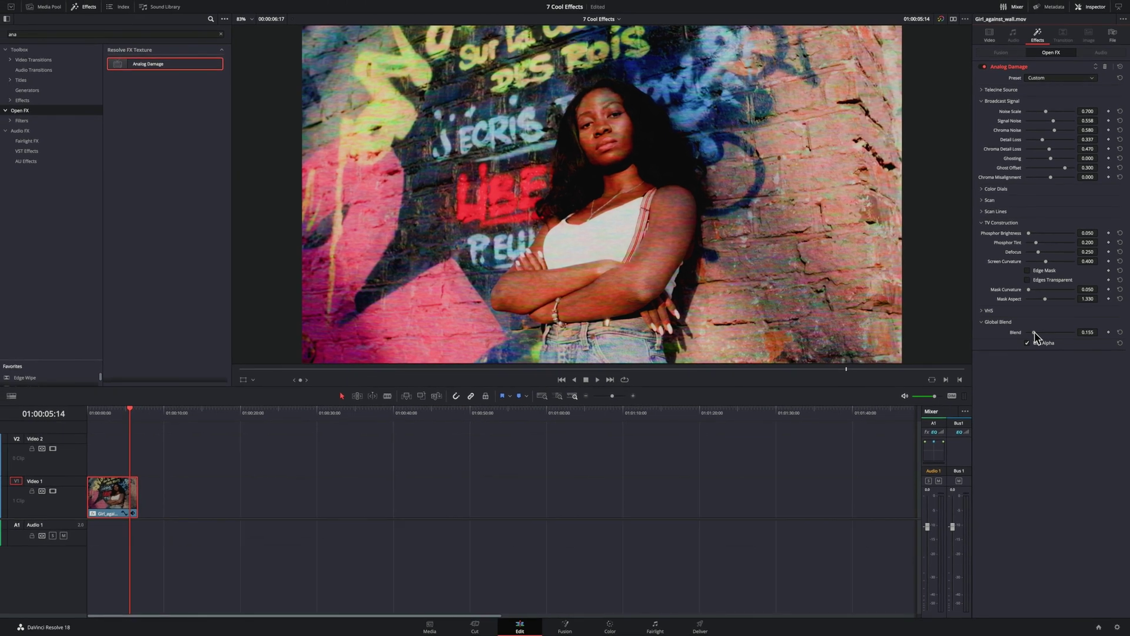
pyautogui.click(91, 412)
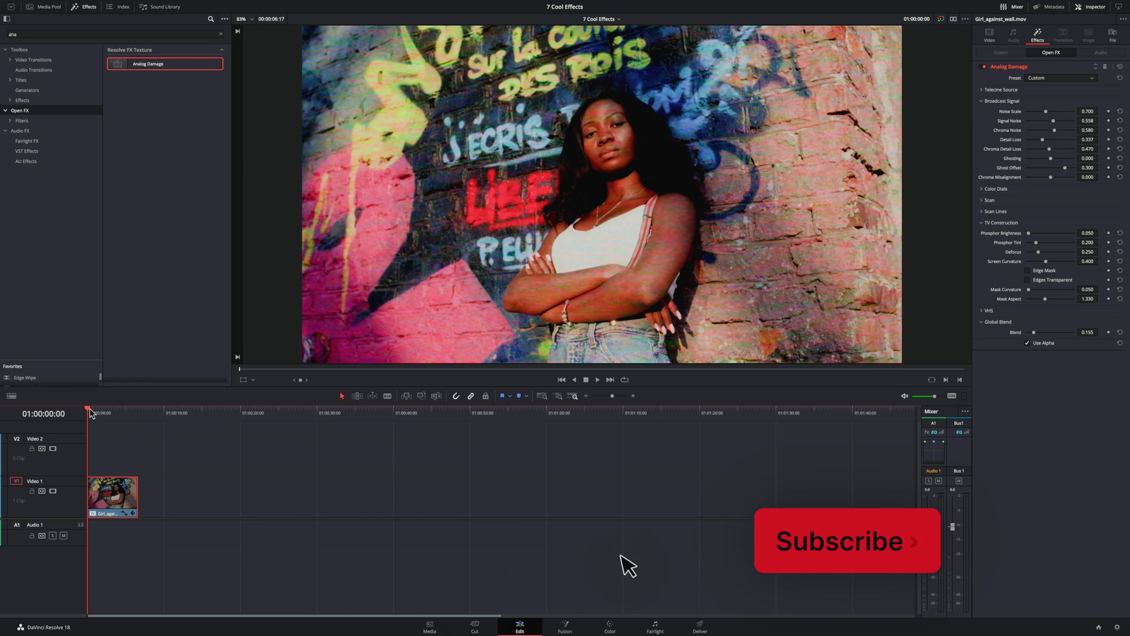
# Step: Add a full-strength Gaussian Blur to node 02 and set its saturation to 0
pyautogui.press('space')
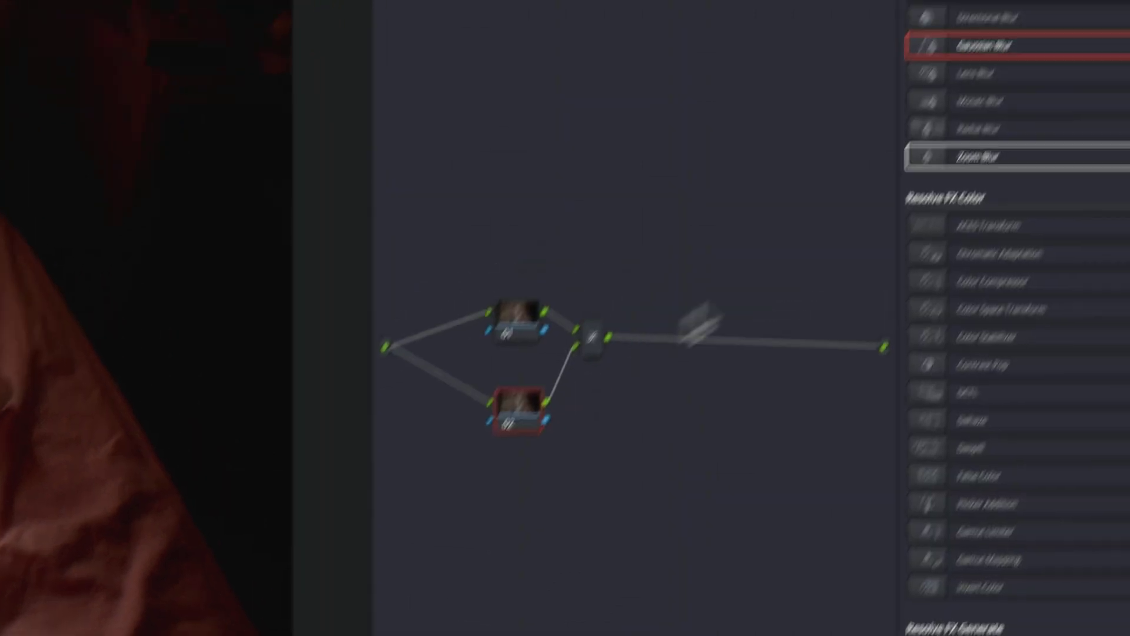
pyautogui.moveTo(928, 115)
pyautogui.mouseDown()
pyautogui.moveTo(499, 464)
pyautogui.moveTo(560, 341)
pyautogui.mouseUp()
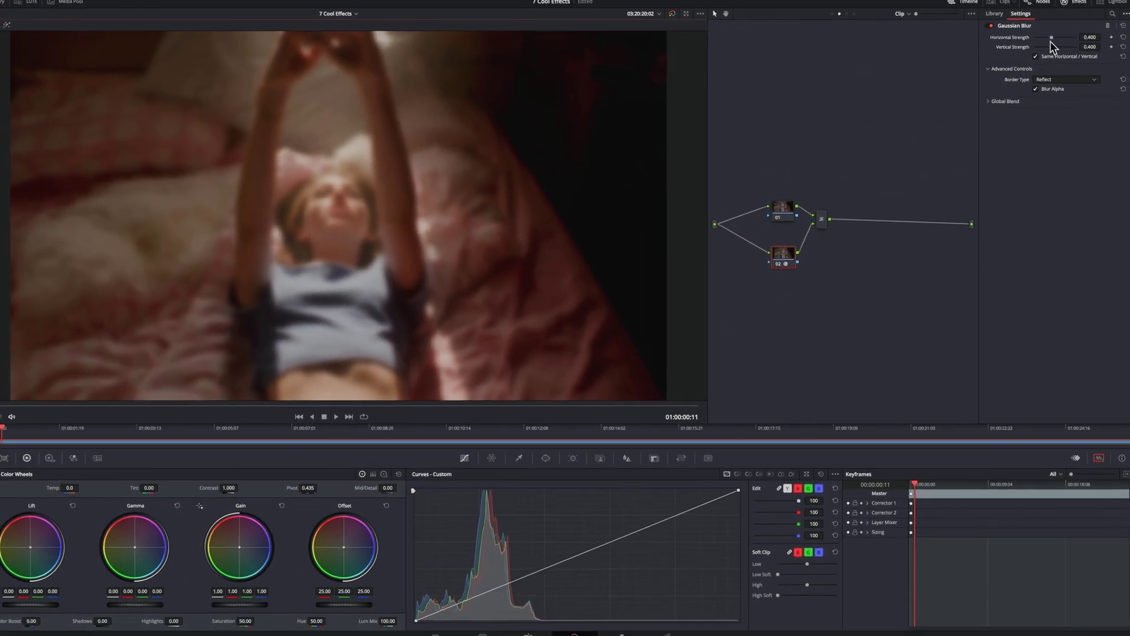
pyautogui.moveTo(1050, 41); pyautogui.dragTo(1066, 46)
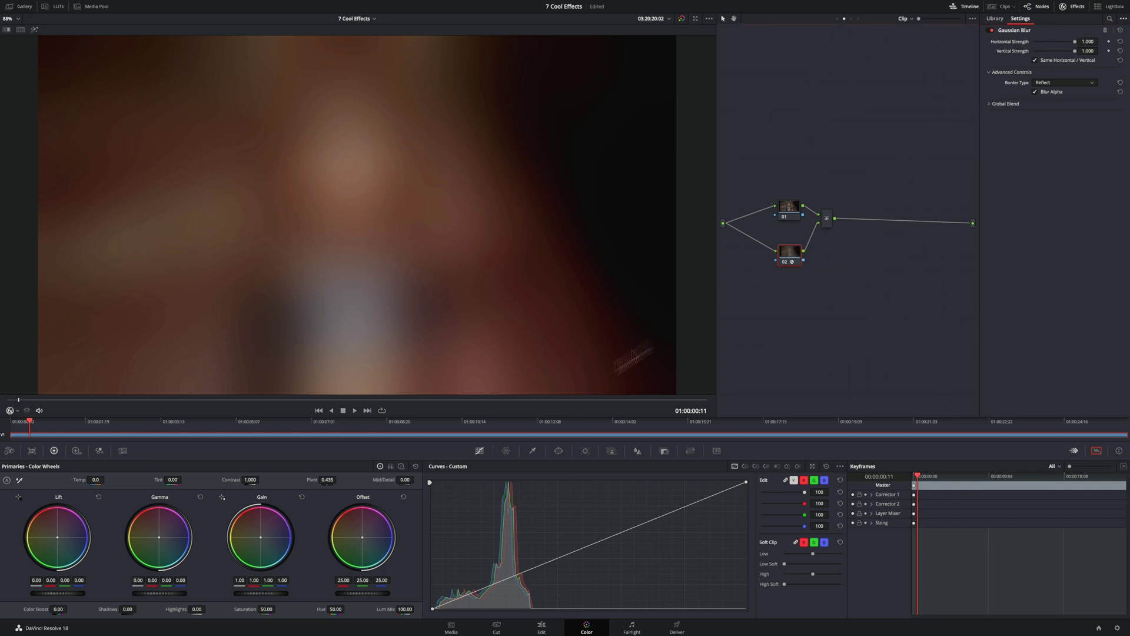
pyautogui.moveTo(269, 605); pyautogui.dragTo(217, 614)
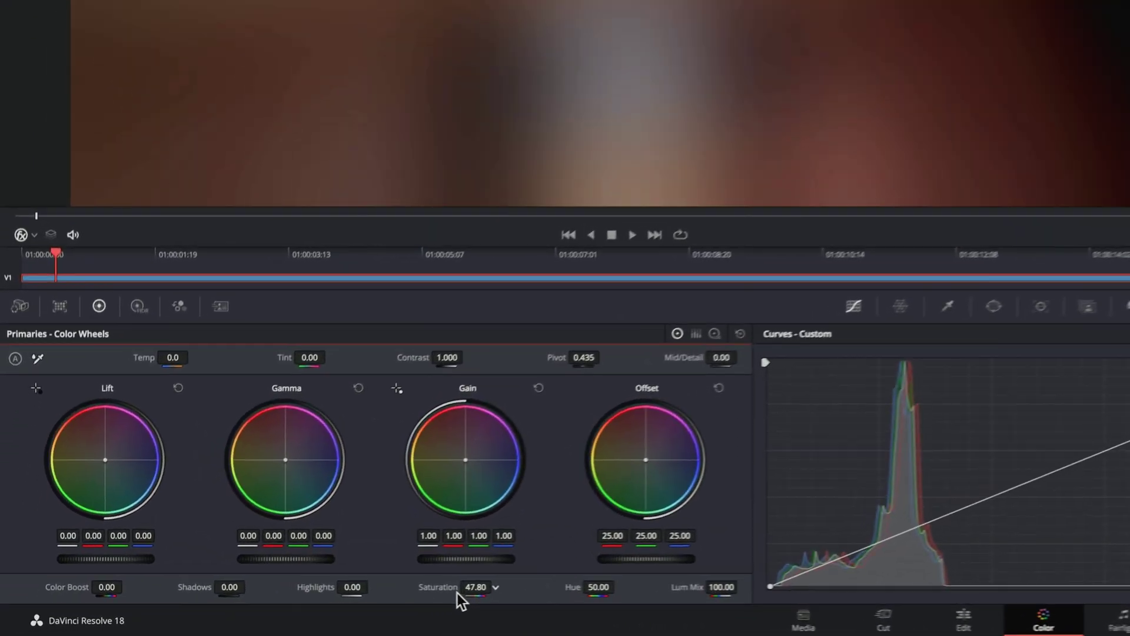
pyautogui.moveTo(432, 590); pyautogui.dragTo(312, 592)
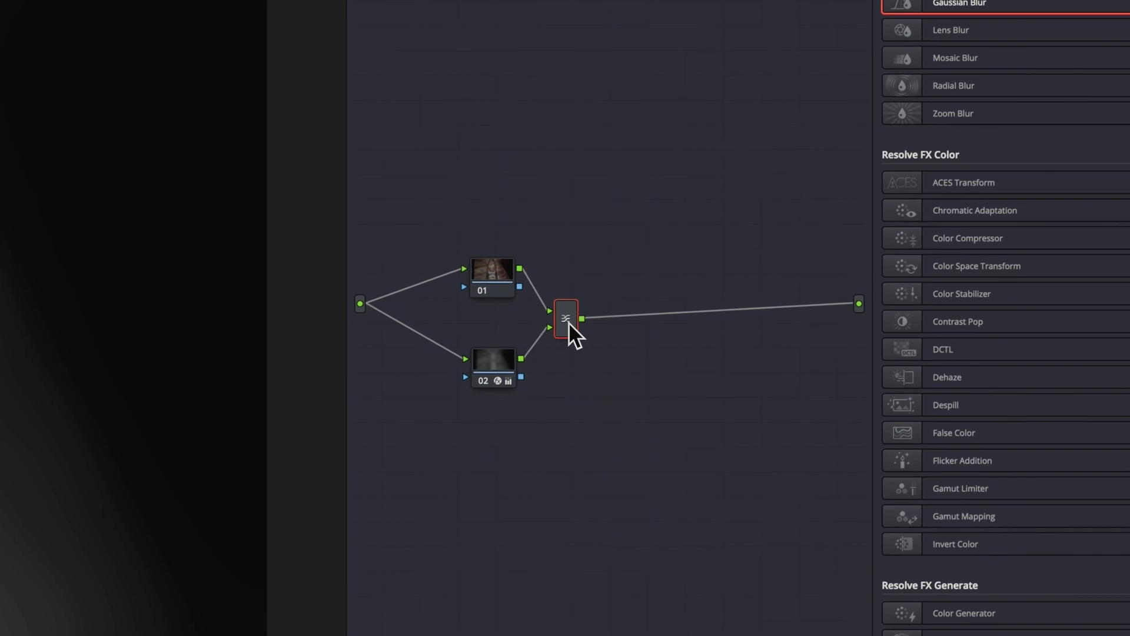
# Step: Set the Layer Mixer to Screen, pull node 02's top curve point down, and compare
pyautogui.rightClick(569, 322)
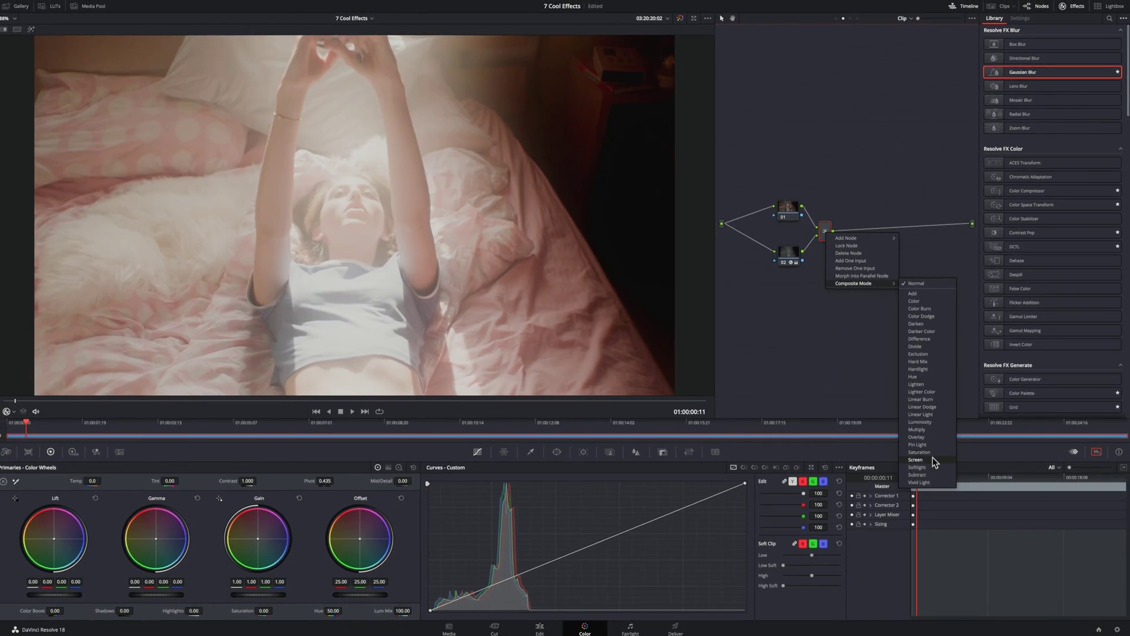
pyautogui.click(933, 457)
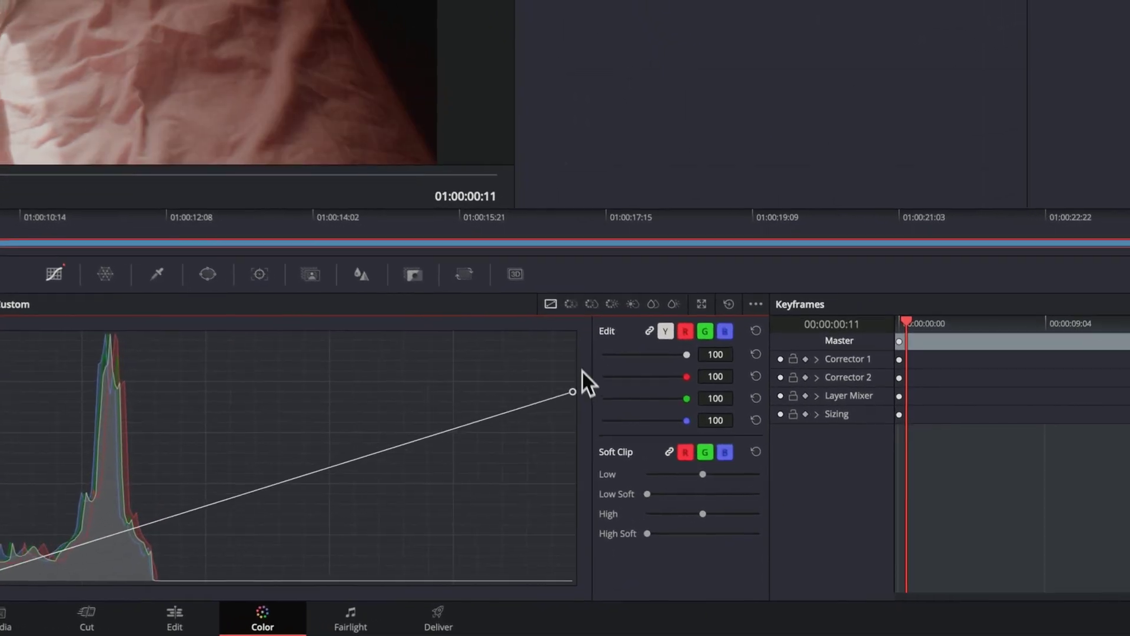
pyautogui.moveTo(582, 374); pyautogui.dragTo(590, 440)
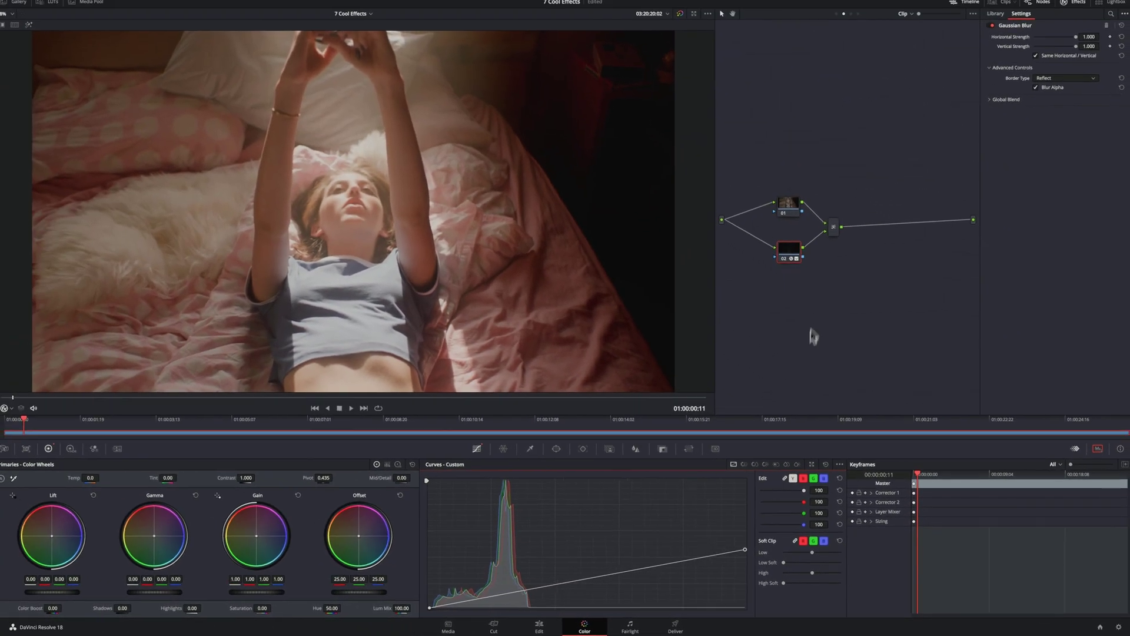
pyautogui.hotkey('ctrl', 'd')
pyautogui.hotkey('ctrl', 'd')
pyautogui.hotkey('ctrl', 'd')
pyautogui.hotkey('ctrl', 'd')
pyautogui.hotkey('ctrl', 'd')
pyautogui.hotkey('ctrl', 'd')
pyautogui.hotkey('ctrl', 'd')
pyautogui.hotkey('ctrl', 'd')
pyautogui.hotkey('ctrl', 'd')
pyautogui.hotkey('ctrl', 'd')
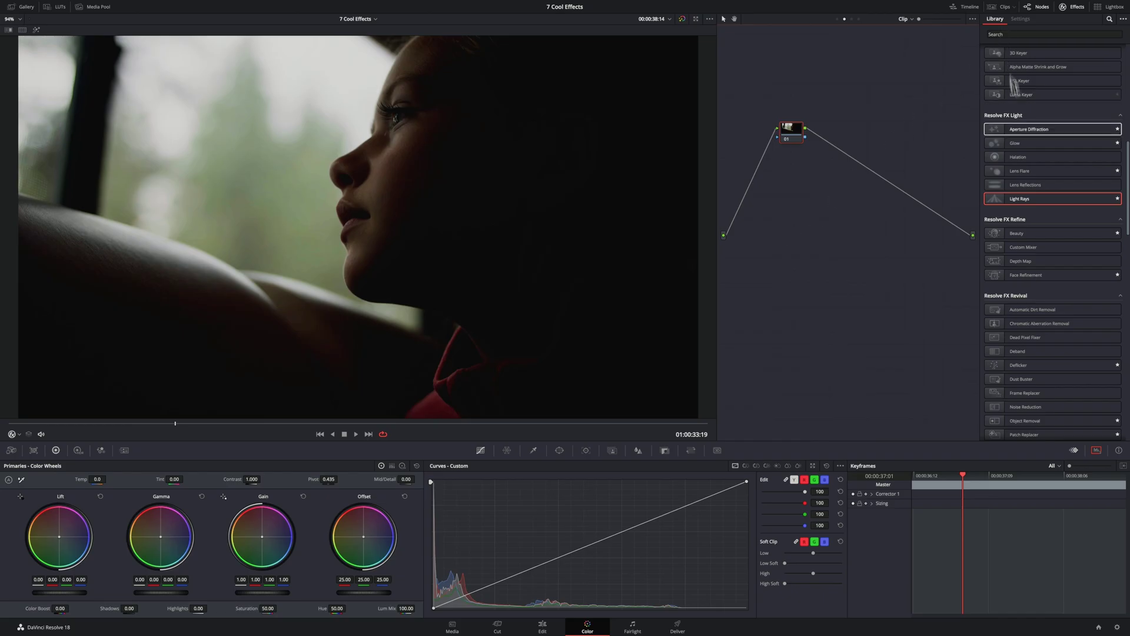
# Step: Apply Light Rays to the car-window clip and raise its source threshold
pyautogui.moveTo(1020, 199); pyautogui.dragTo(788, 133)
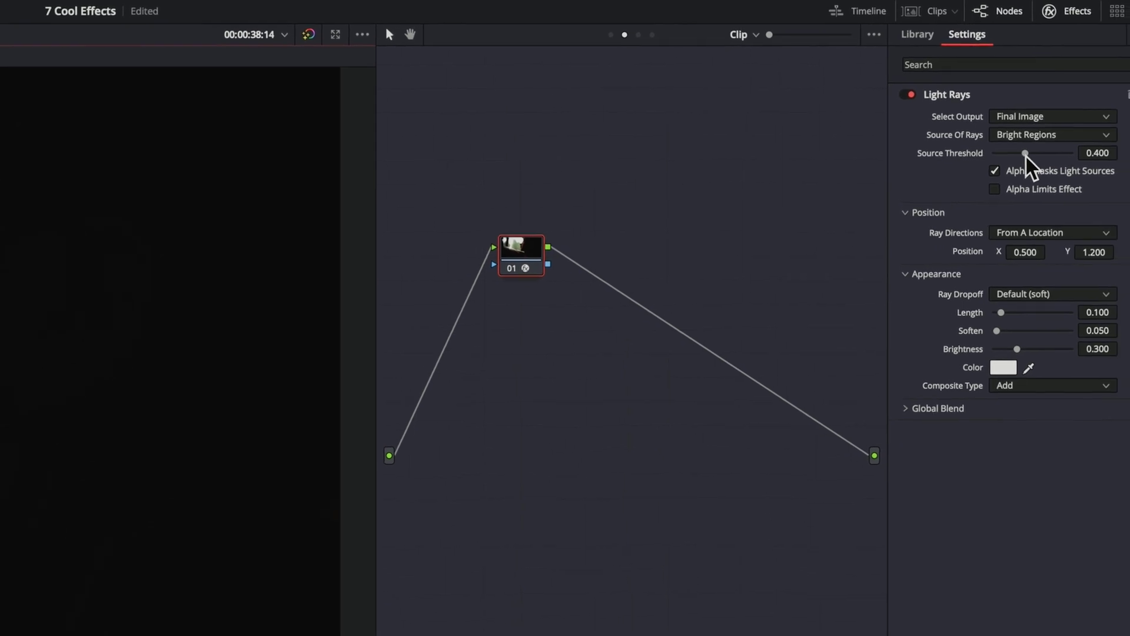
pyautogui.moveTo(1023, 154); pyautogui.dragTo(1012, 137)
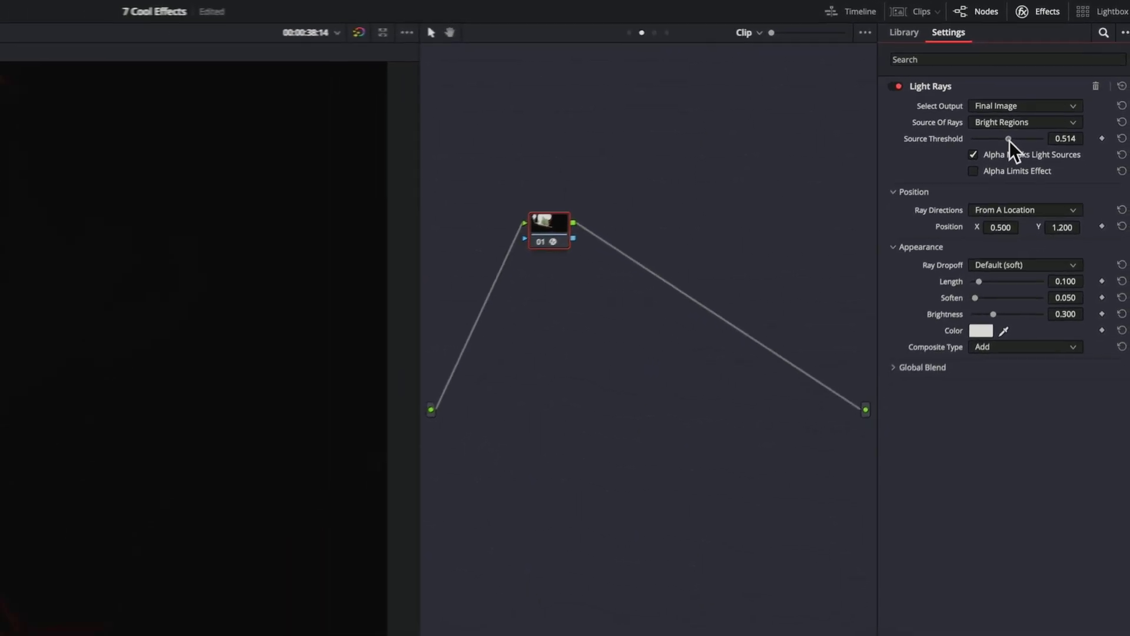
pyautogui.moveTo(1012, 137); pyautogui.dragTo(1052, 88)
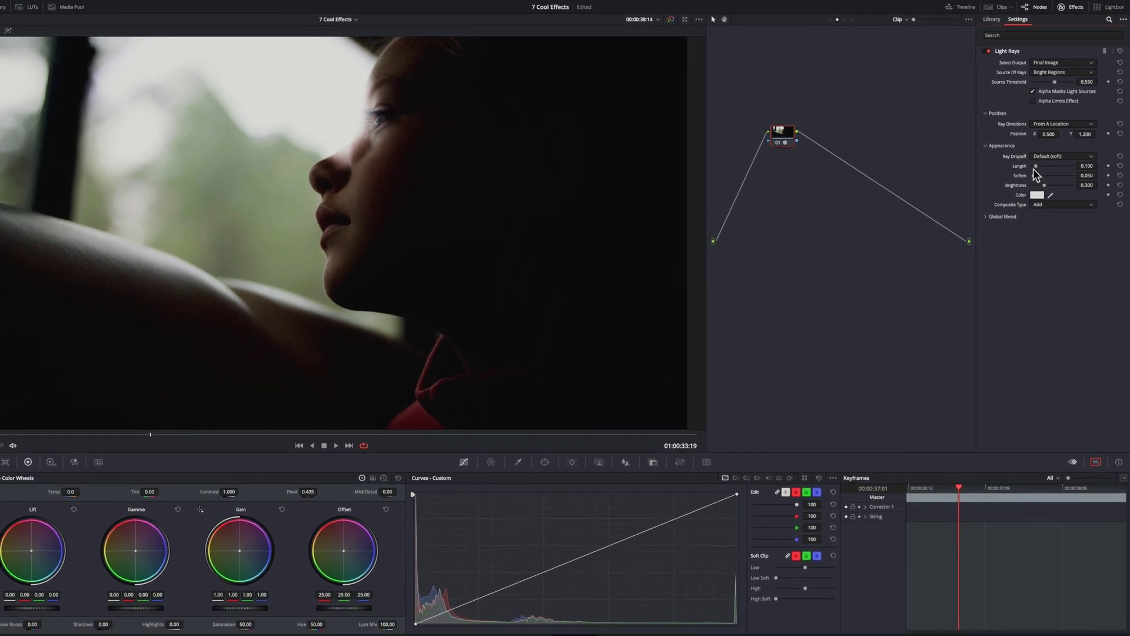
# Step: Lengthen and soften the light rays, keep their colour white, and preview the clip
pyautogui.moveTo(1035, 167); pyautogui.dragTo(1071, 174)
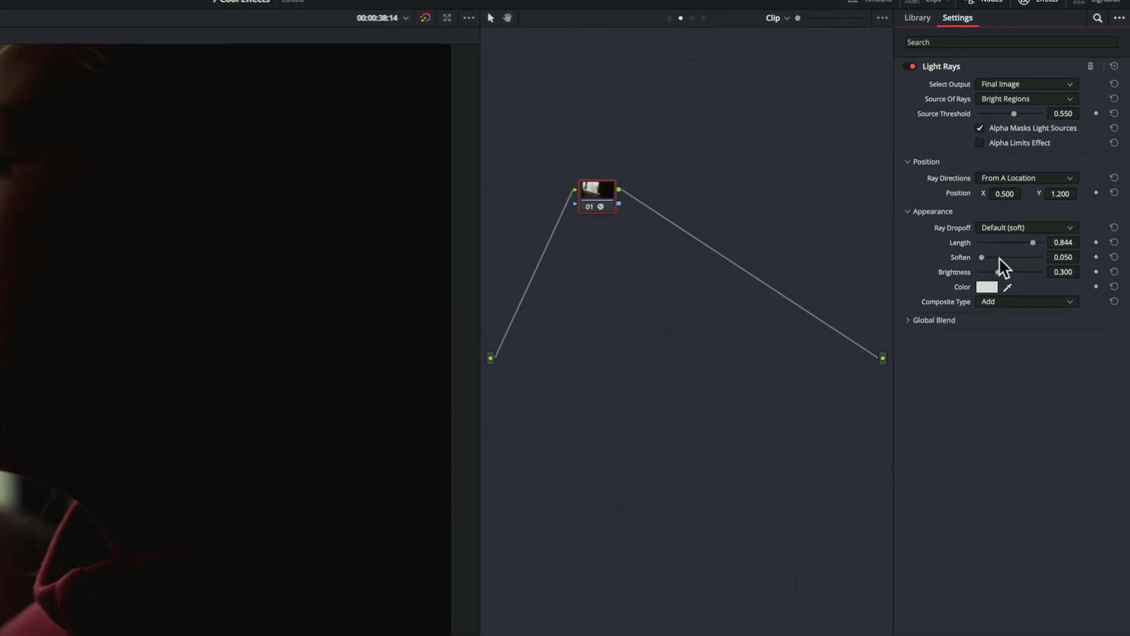
pyautogui.moveTo(967, 281)
pyautogui.mouseDown()
pyautogui.moveTo(992, 316)
pyautogui.moveTo(1029, 222)
pyautogui.moveTo(1059, 192)
pyautogui.mouseUp()
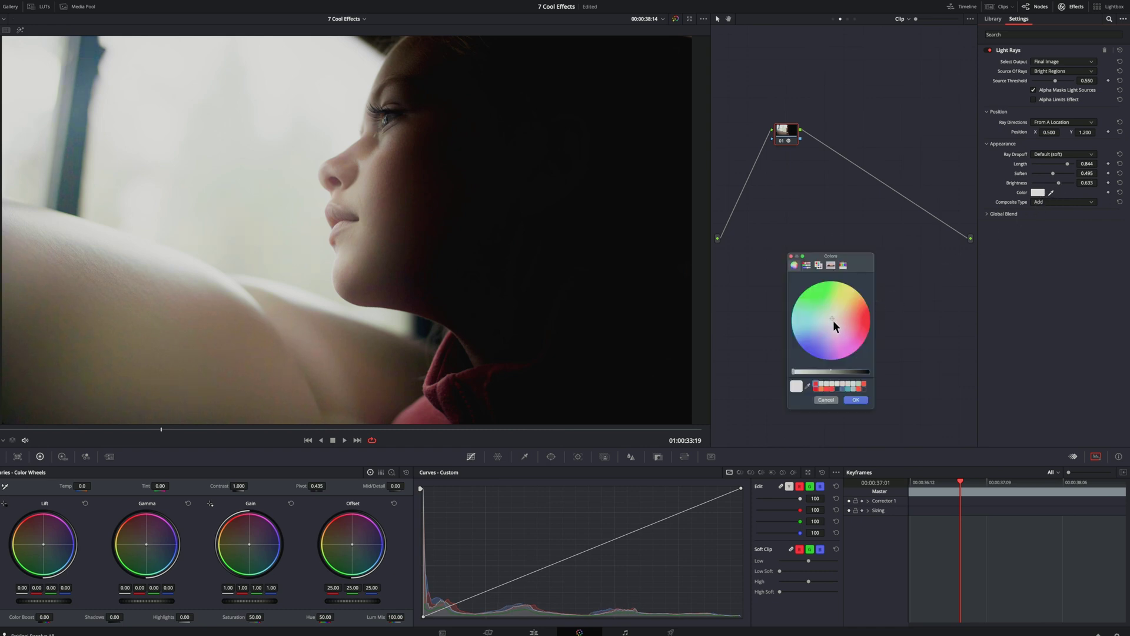
pyautogui.click(861, 402)
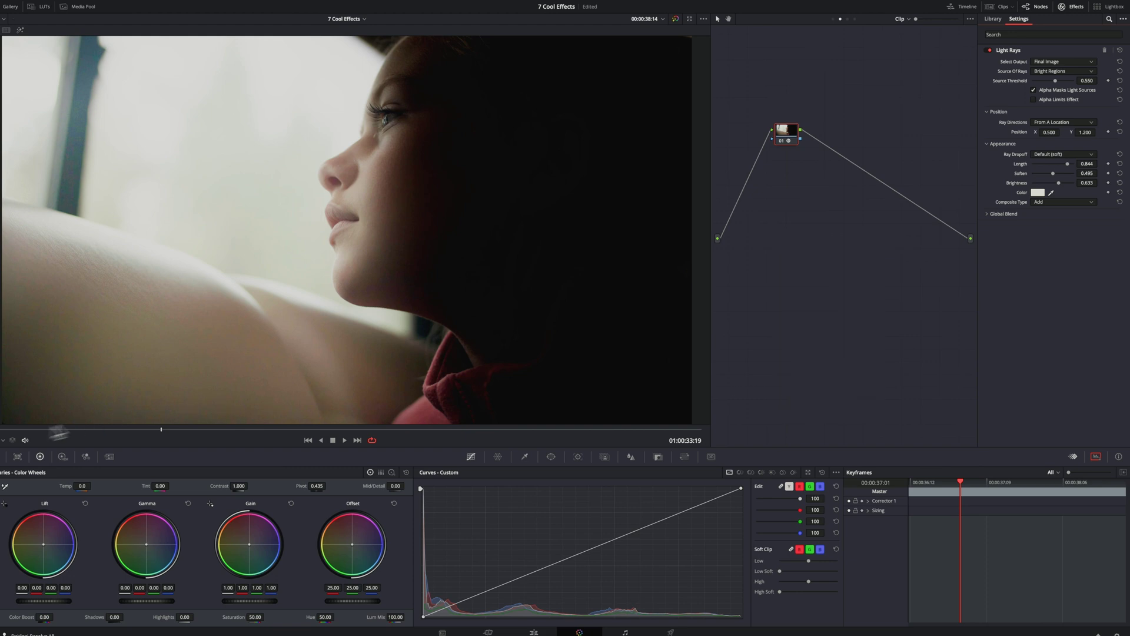
pyautogui.press('space')
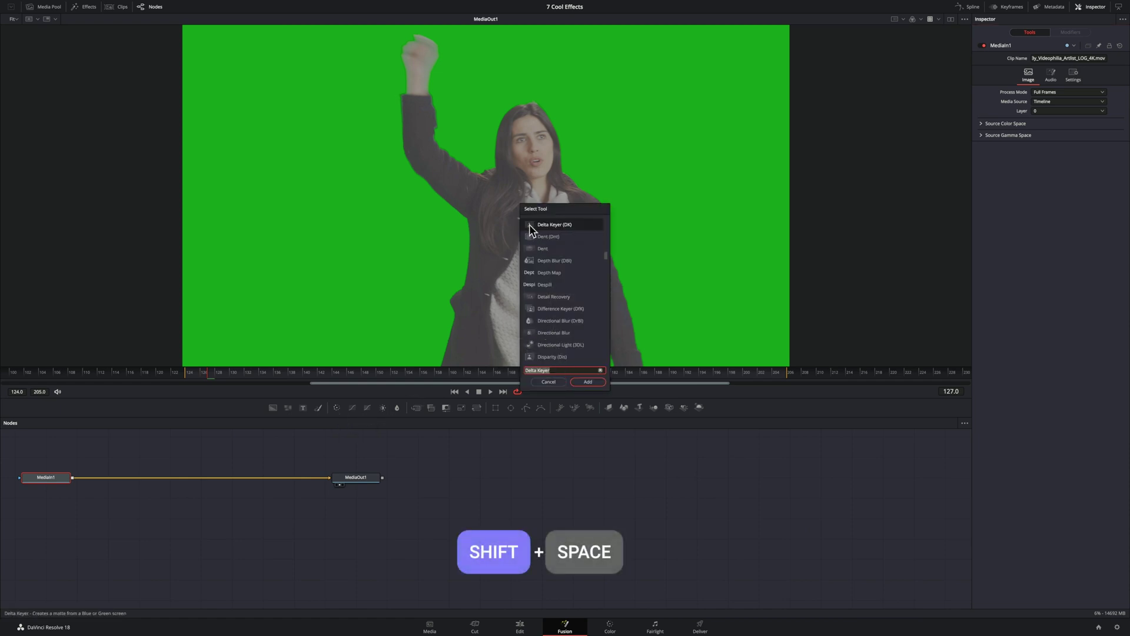
# Step: Add a Delta Keyer between MediaIn1 and MediaOut1 and sample the green backdrop
pyautogui.click(583, 378)
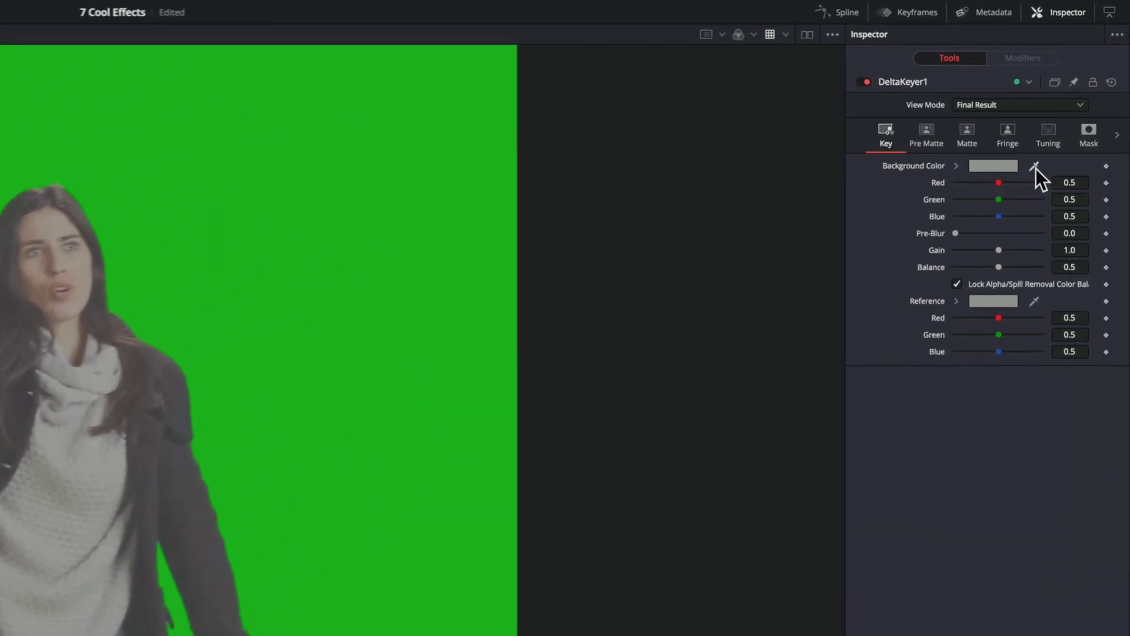
pyautogui.moveTo(1078, 93); pyautogui.dragTo(554, 326)
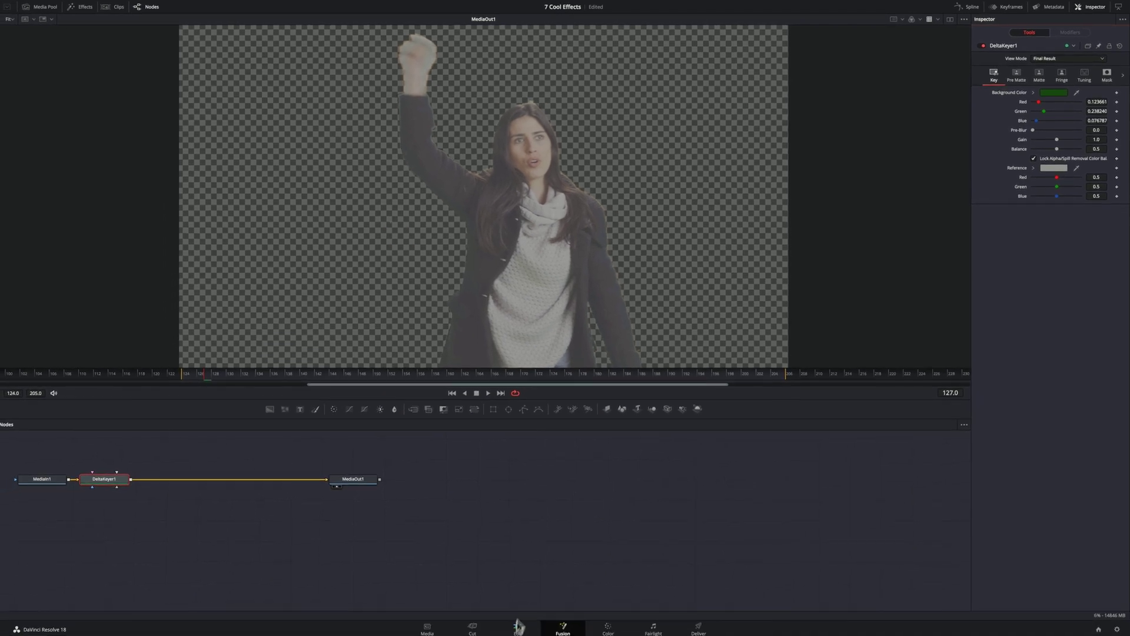
# Step: Place the keyed clip on V2 at the timeline start, zoomed to 0.770
pyautogui.click(519, 628)
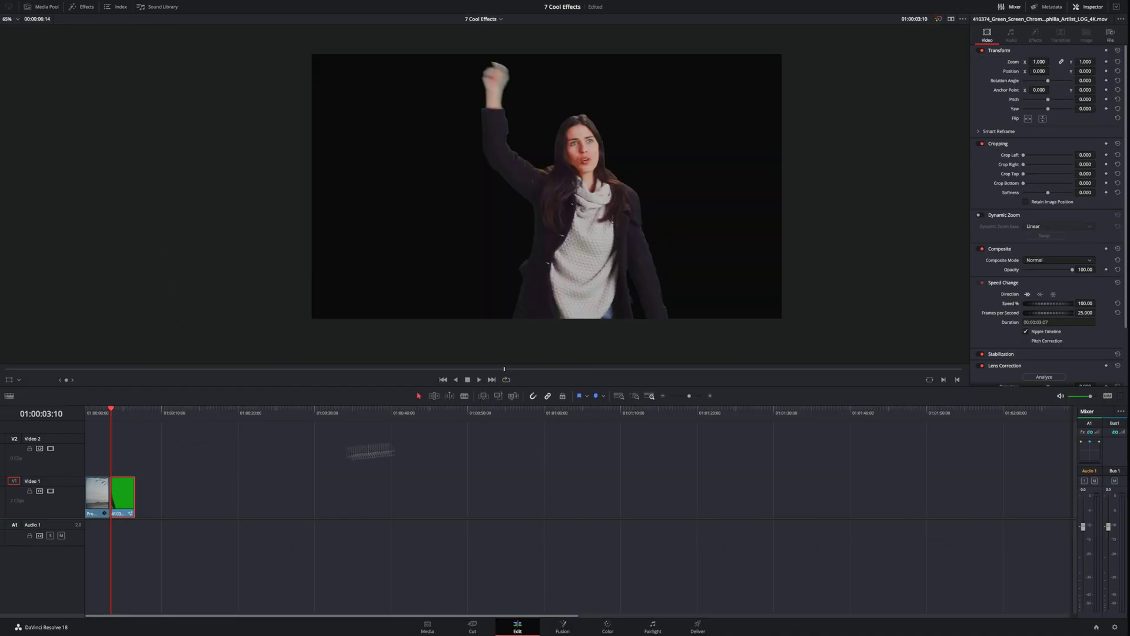
pyautogui.moveTo(127, 458); pyautogui.dragTo(96, 455)
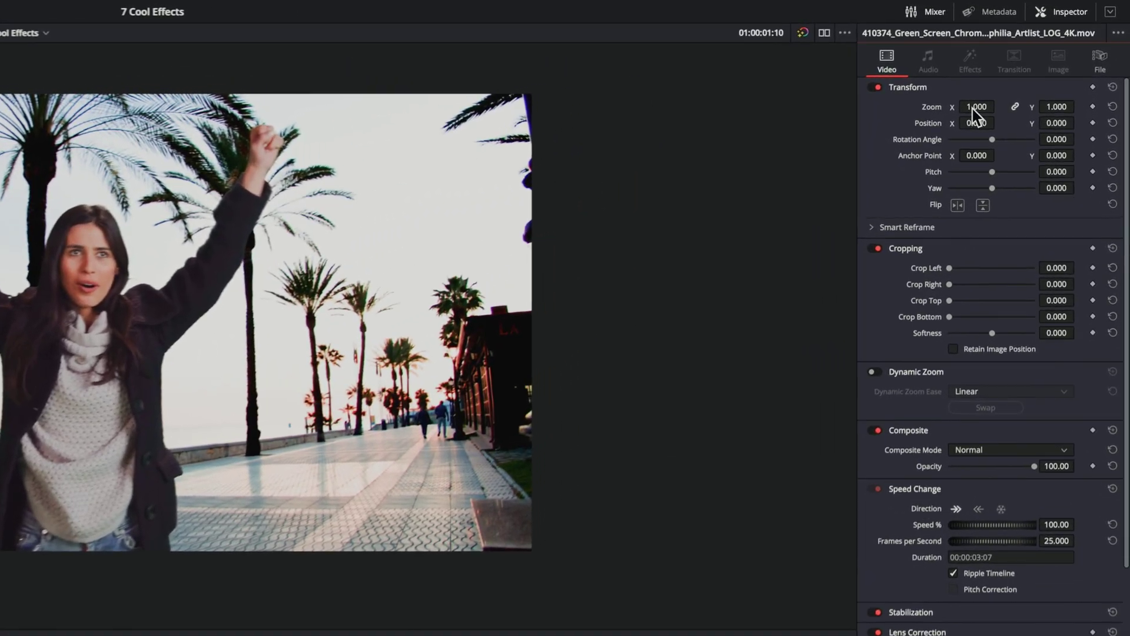
pyautogui.moveTo(1042, 59); pyautogui.dragTo(1038, 62)
pyautogui.moveTo(965, 115); pyautogui.dragTo(940, 126)
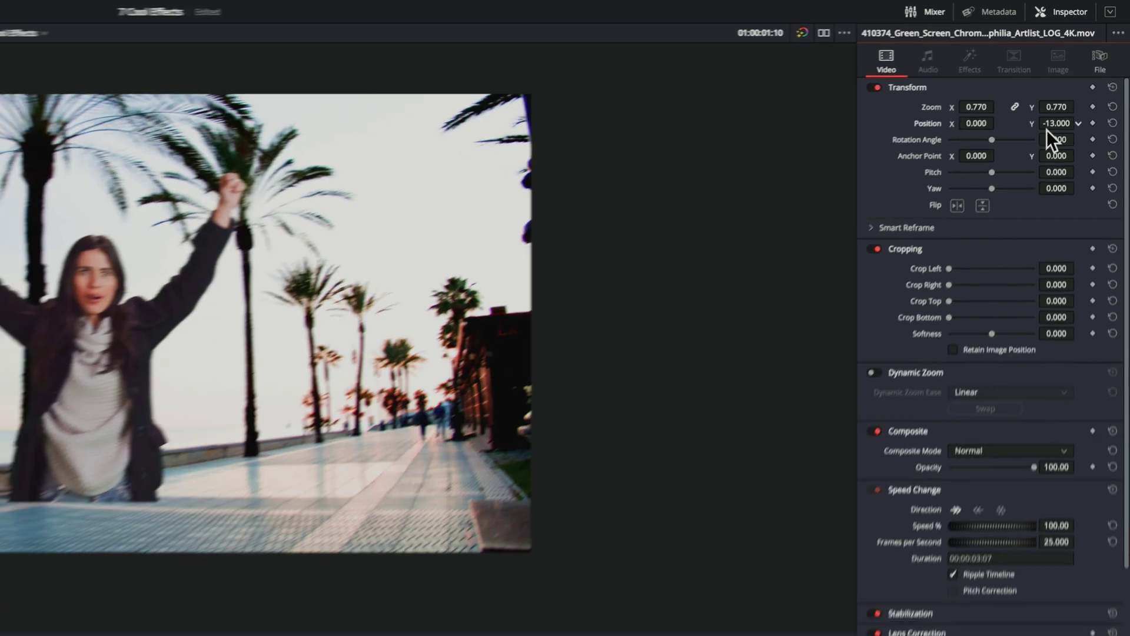
# Step: Lower the woman in frame and play the composite from the start
pyautogui.moveTo(1047, 138)
pyautogui.mouseDown()
pyautogui.moveTo(1033, 80)
pyautogui.moveTo(1005, 82)
pyautogui.mouseUp()
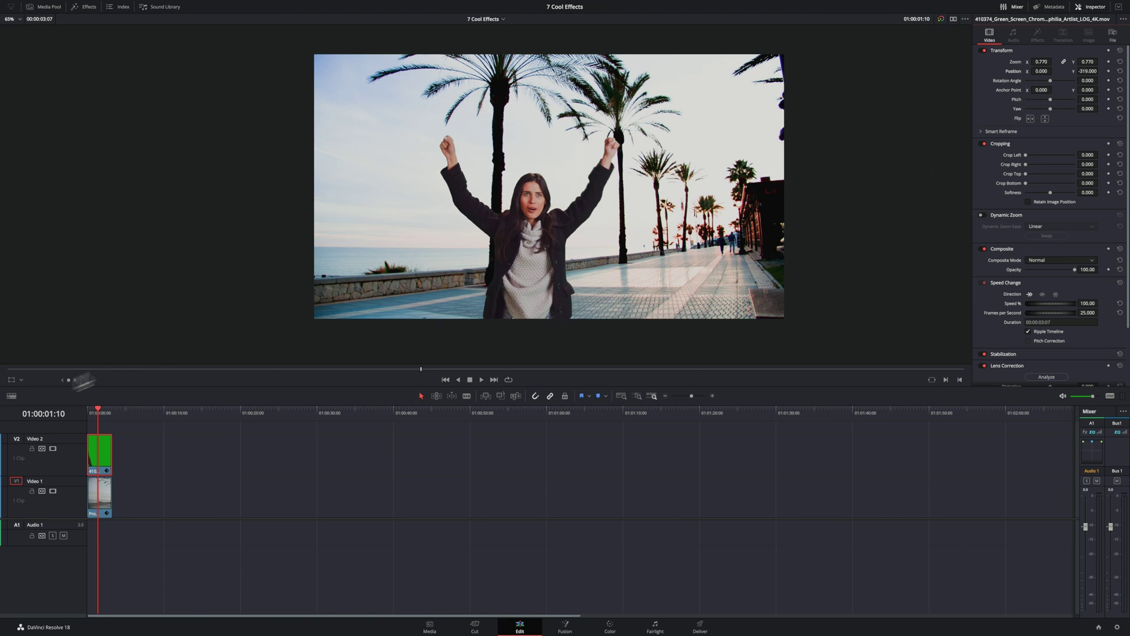
pyautogui.click(89, 416)
pyautogui.press('space')
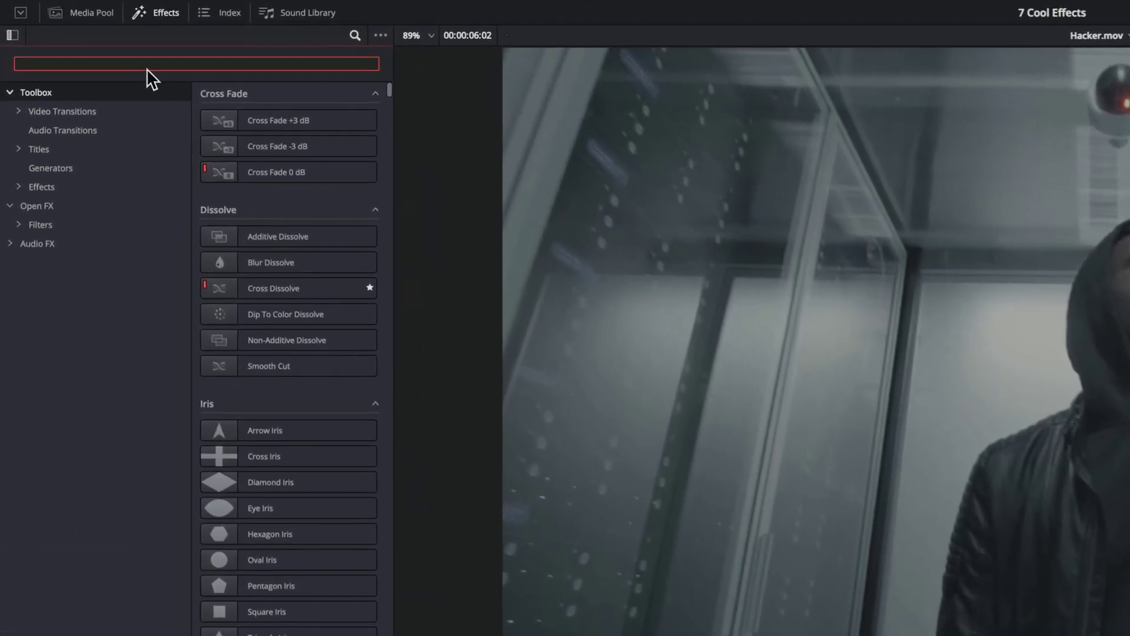
pyautogui.write('fu')
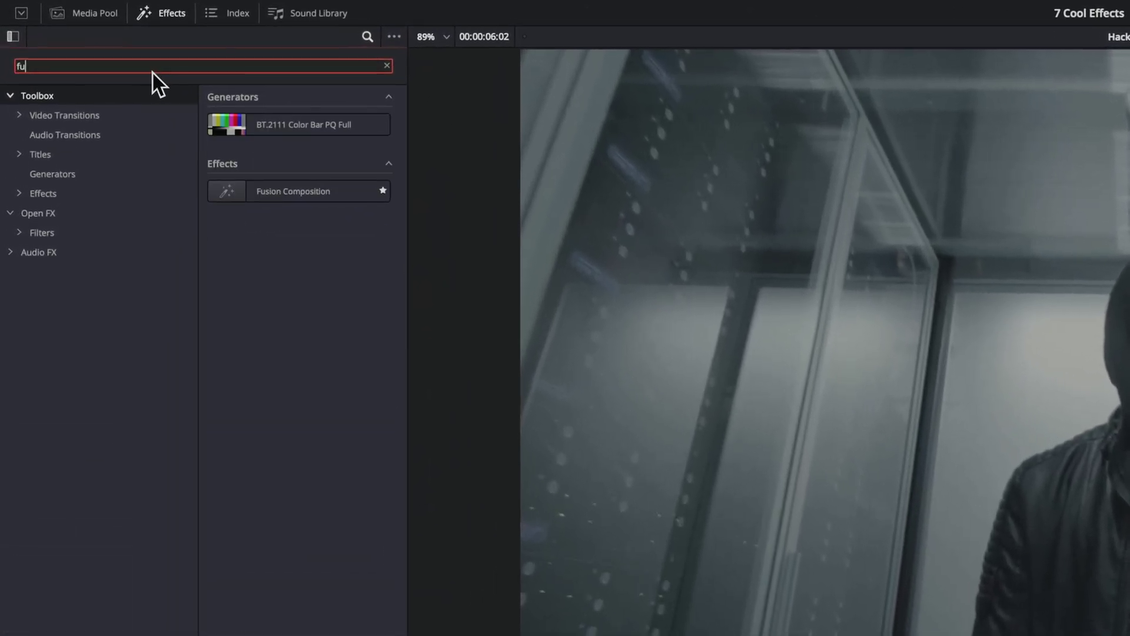
pyautogui.write('sion')
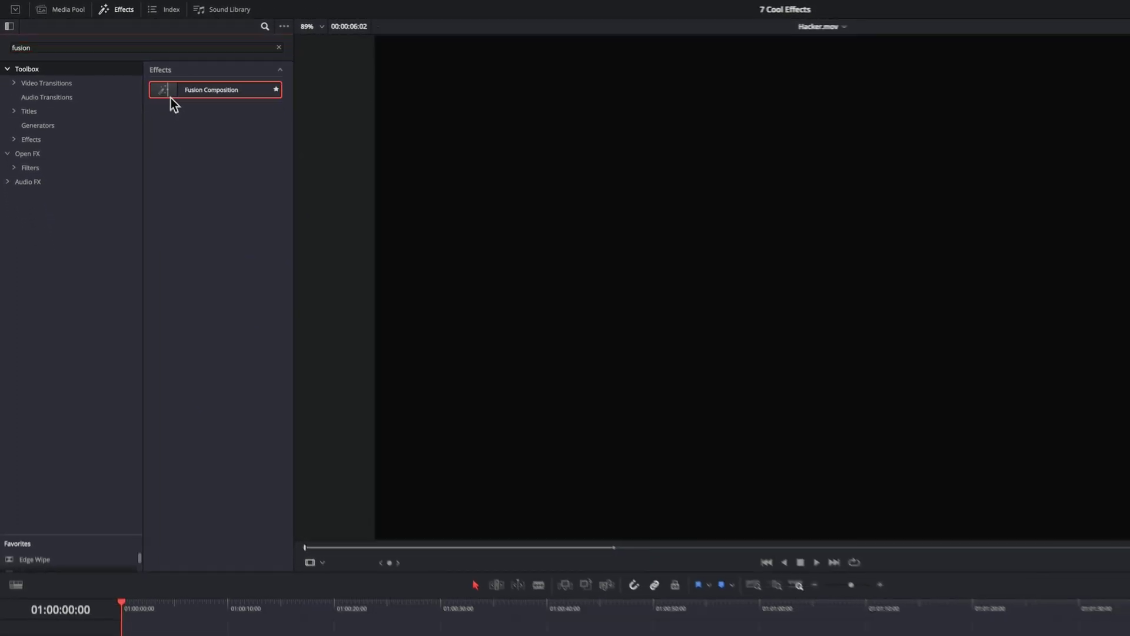
# Step: Add a Fusion Composition on V2 with the Particles Matrix template wired to MediaOut1
pyautogui.moveTo(256, 114); pyautogui.dragTo(115, 530)
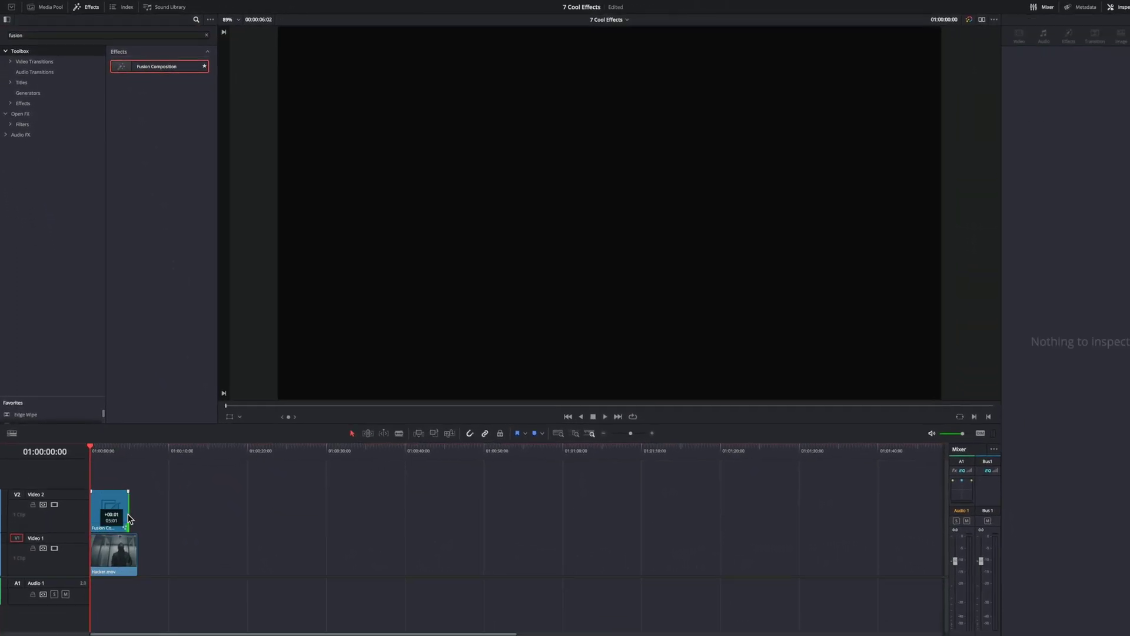
pyautogui.click(113, 525)
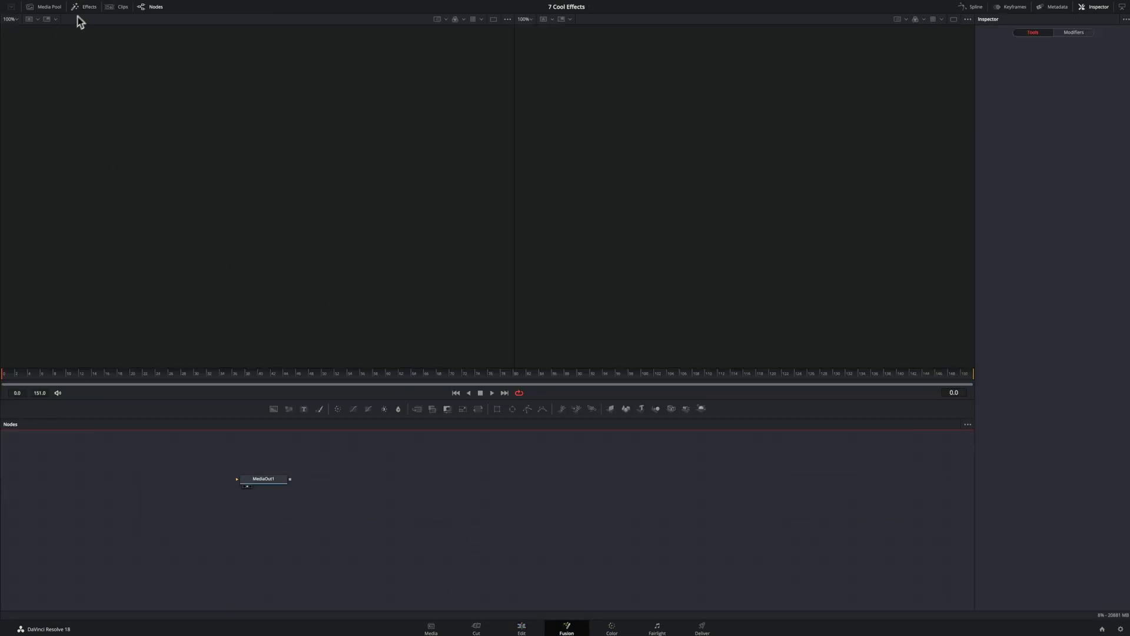
pyautogui.click(86, 7)
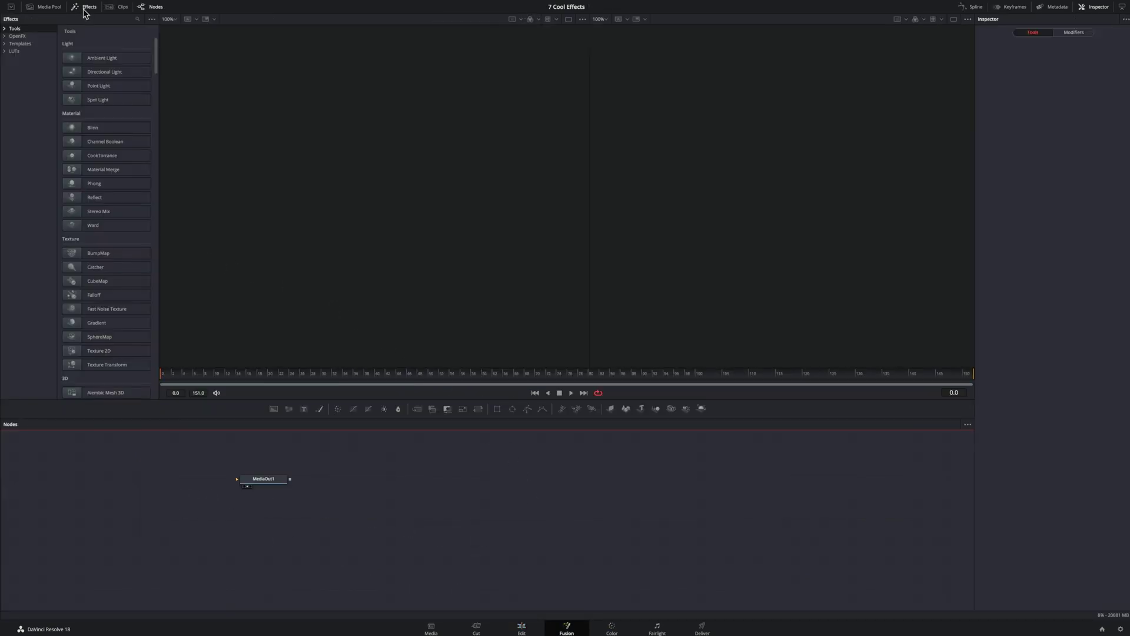
pyautogui.click(6, 43)
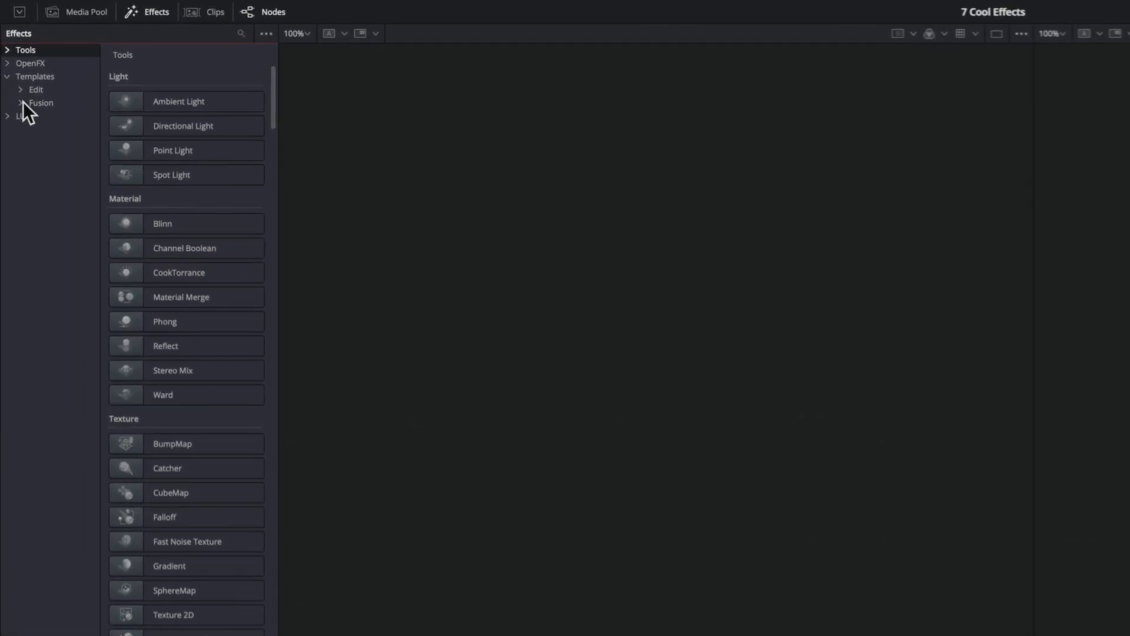
pyautogui.click(12, 58)
pyautogui.click(58, 212)
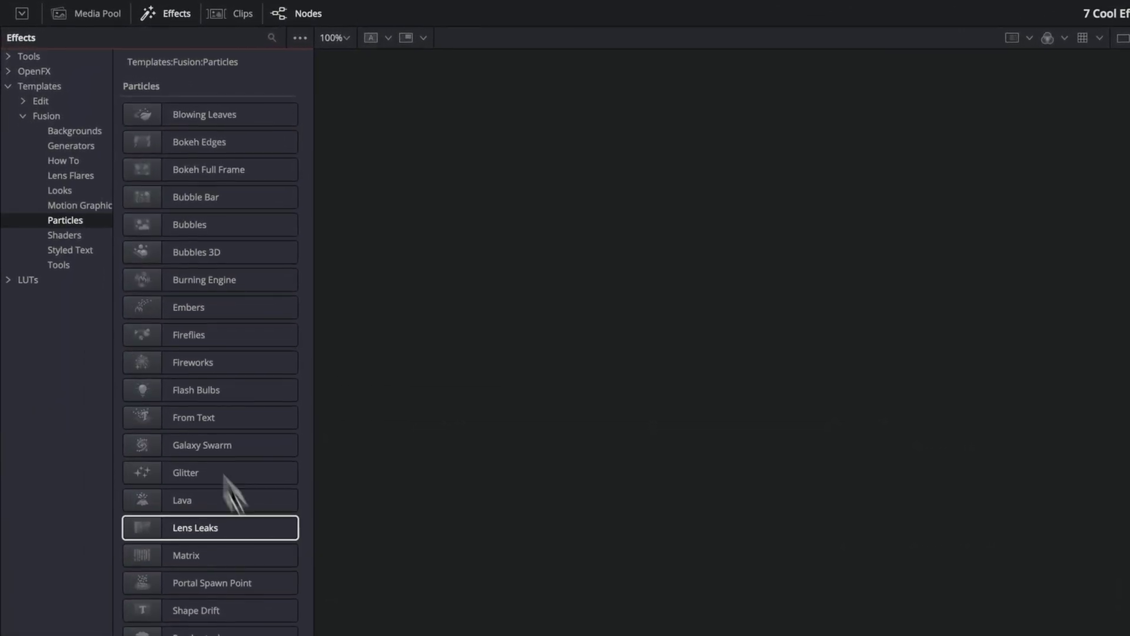
pyautogui.moveTo(253, 549); pyautogui.dragTo(161, 572)
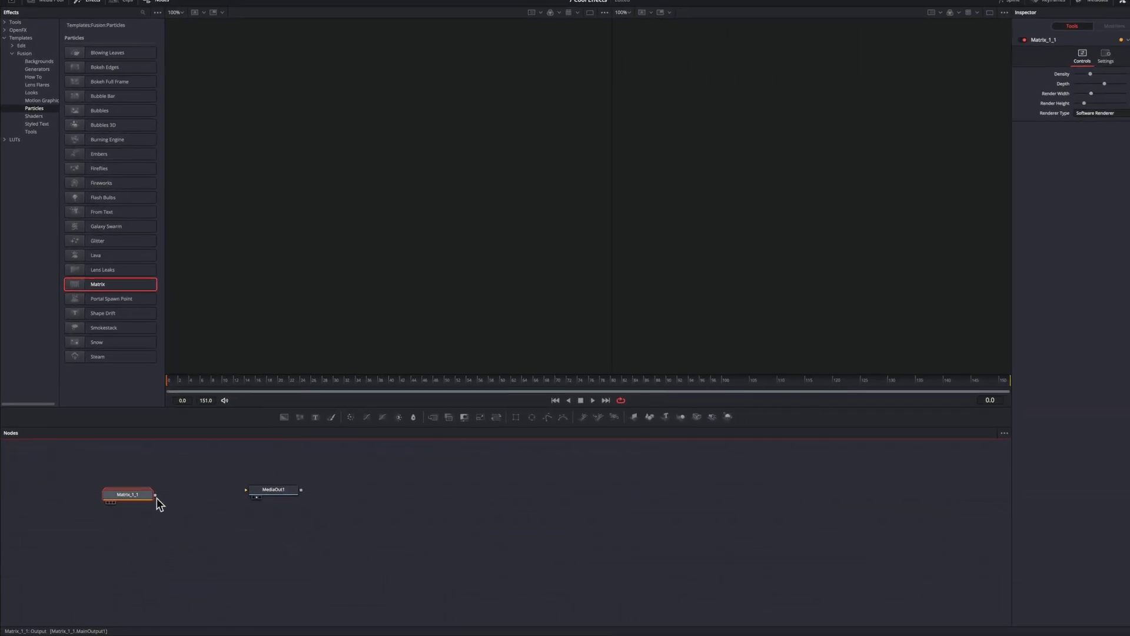
pyautogui.moveTo(153, 491); pyautogui.dragTo(241, 486)
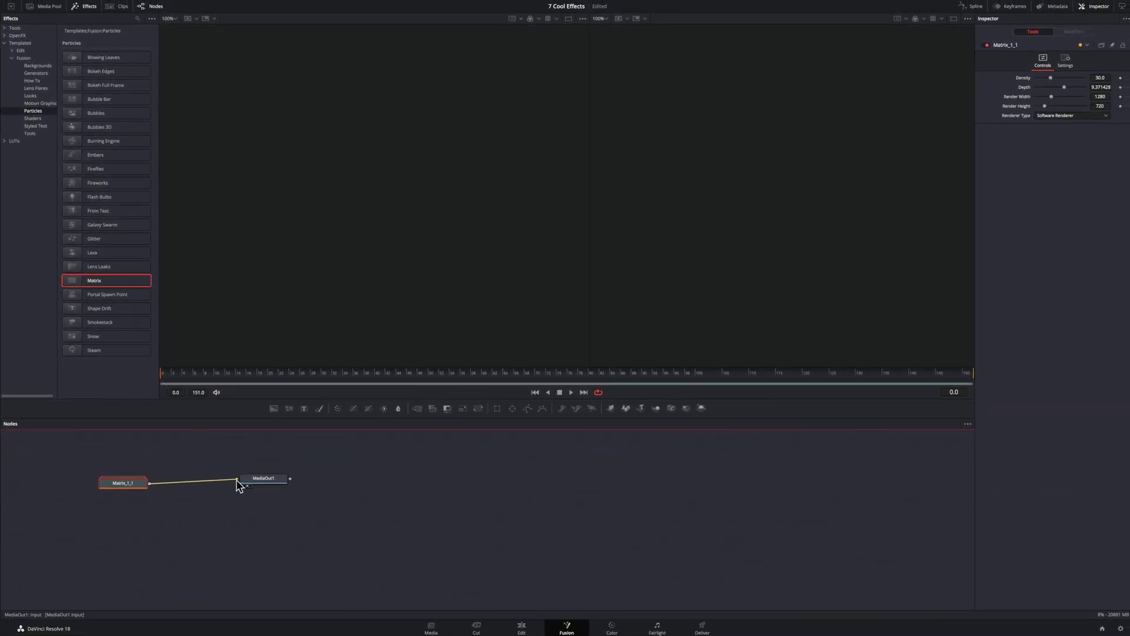
# Step: Set the Matrix composition's composite mode to Screen and play the hacker clip
pyautogui.click(523, 628)
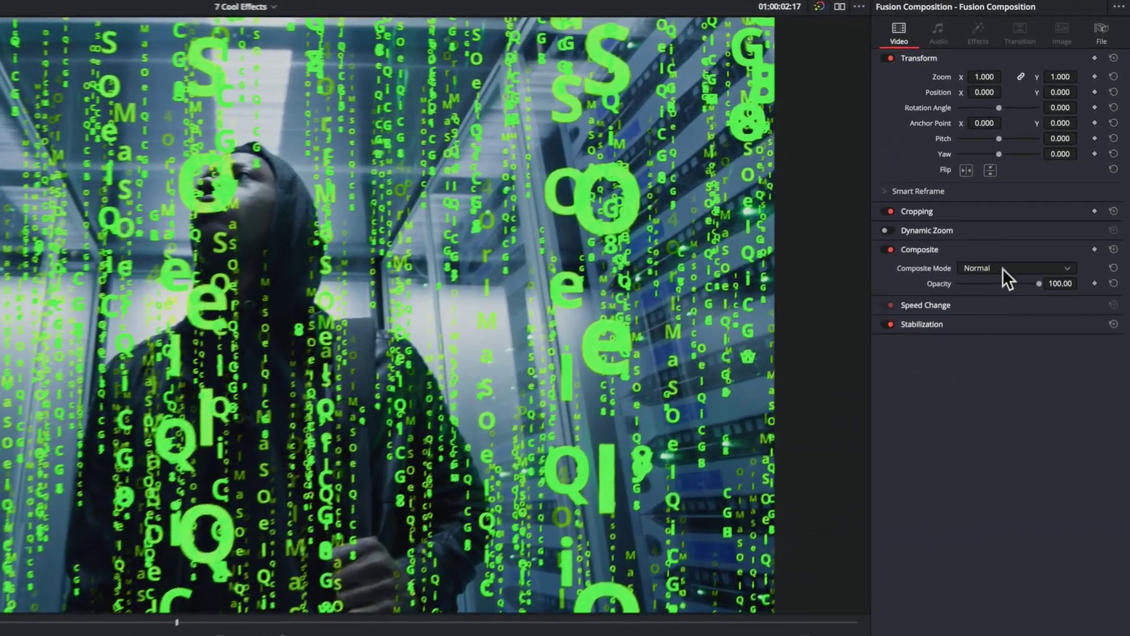
pyautogui.click(1060, 177)
pyautogui.scroll(-5, 1054, 238)
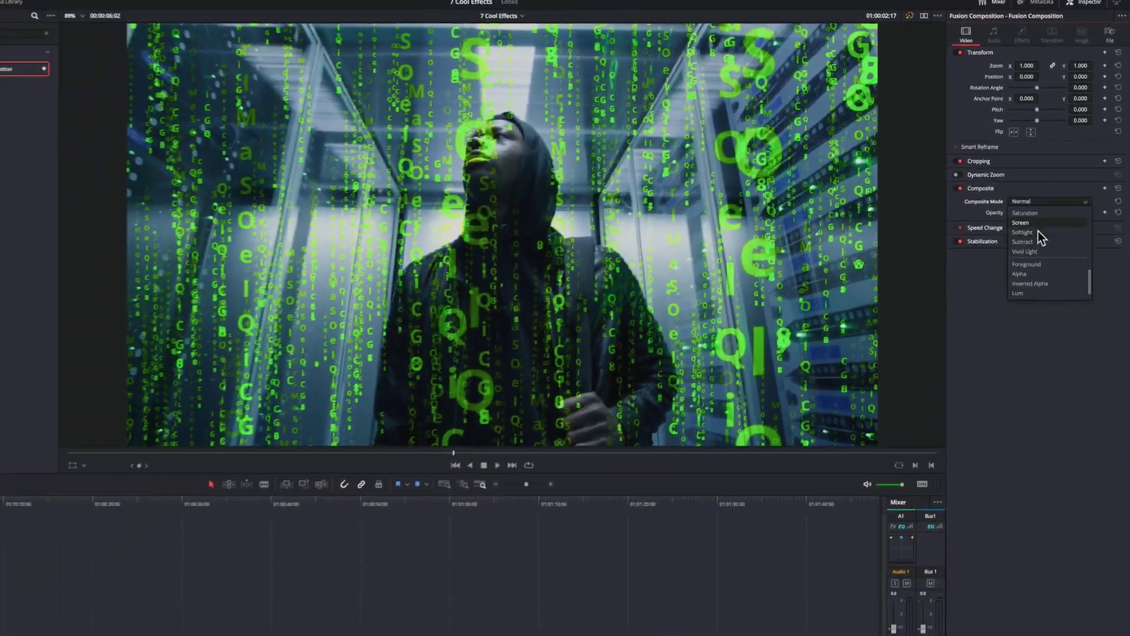
pyautogui.click(1033, 223)
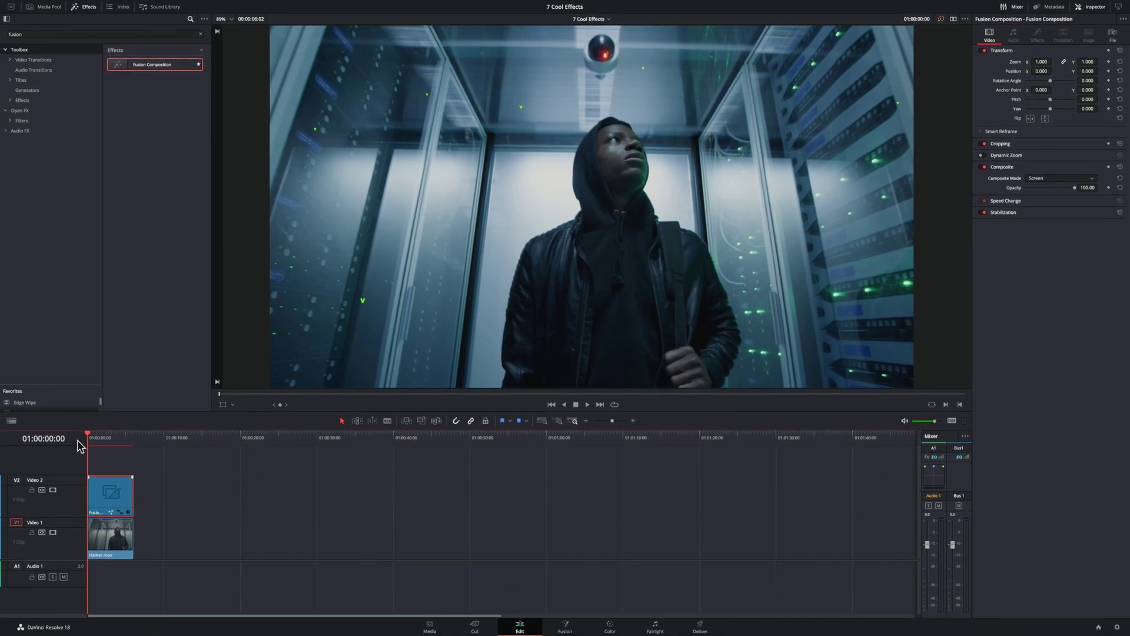
pyautogui.press('space')
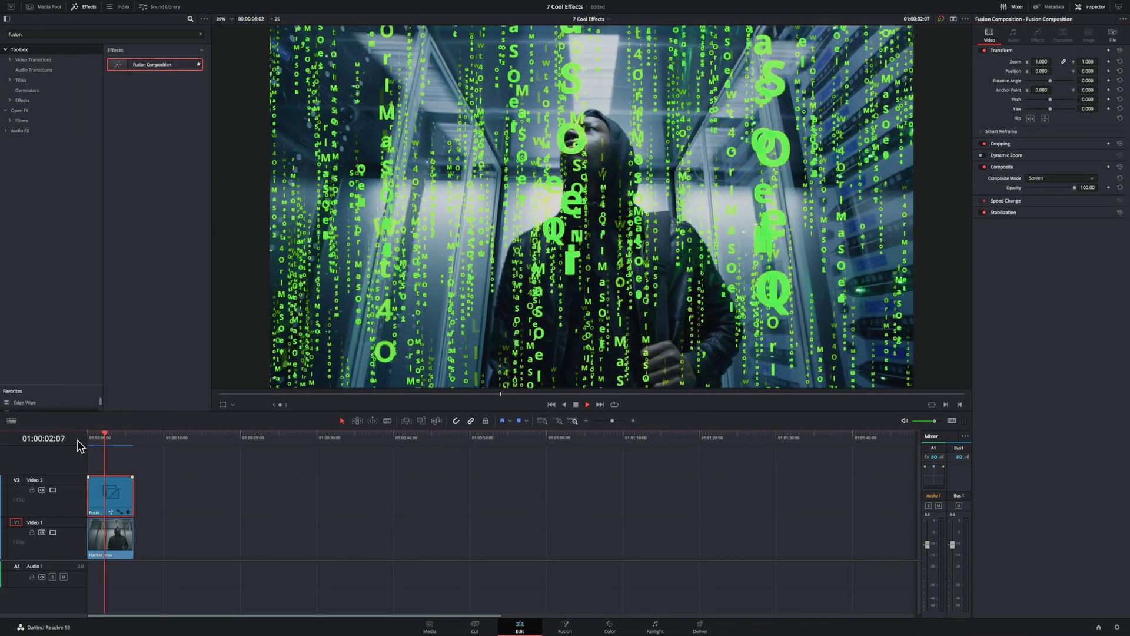